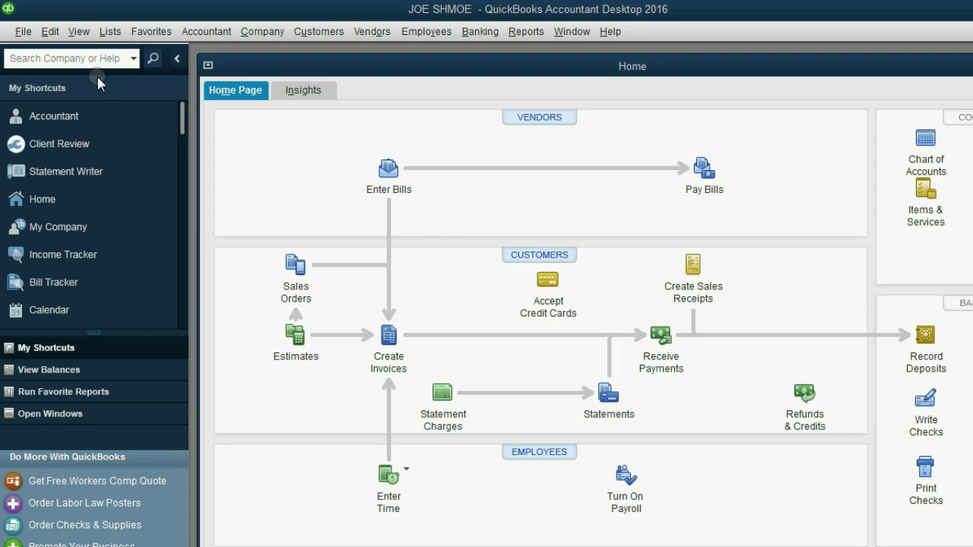
- Open Edit > Preferences and move the Preferences window to the left
click(48, 34)
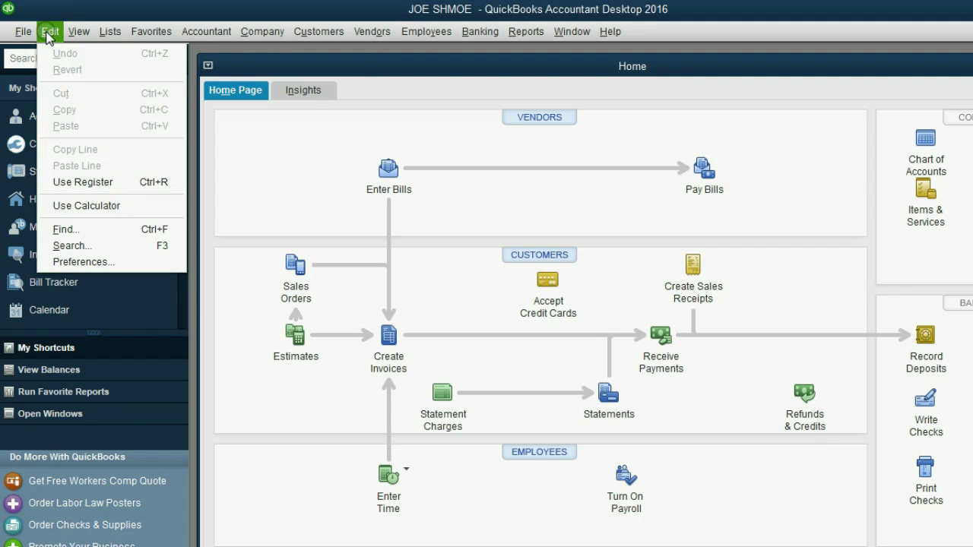
click(84, 264)
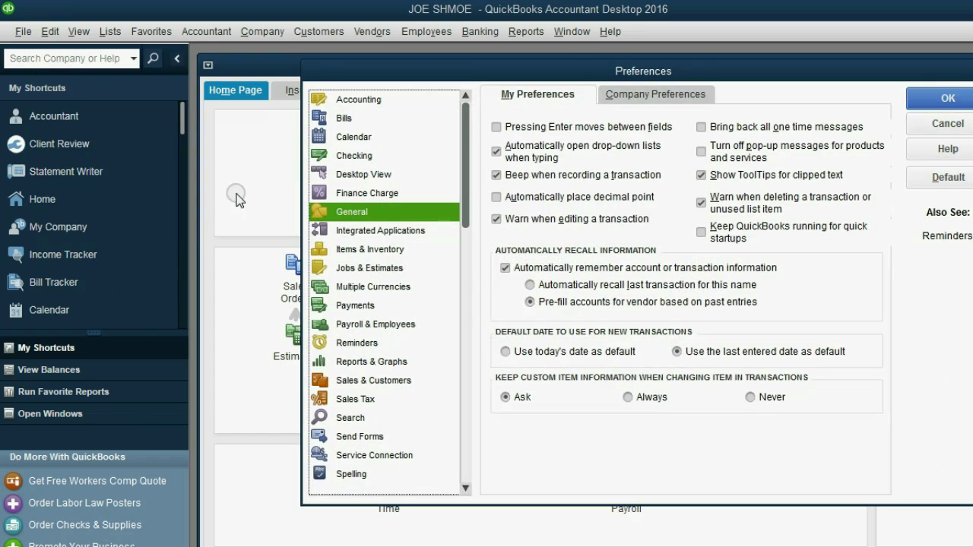
drag(427, 72, 204, 90)
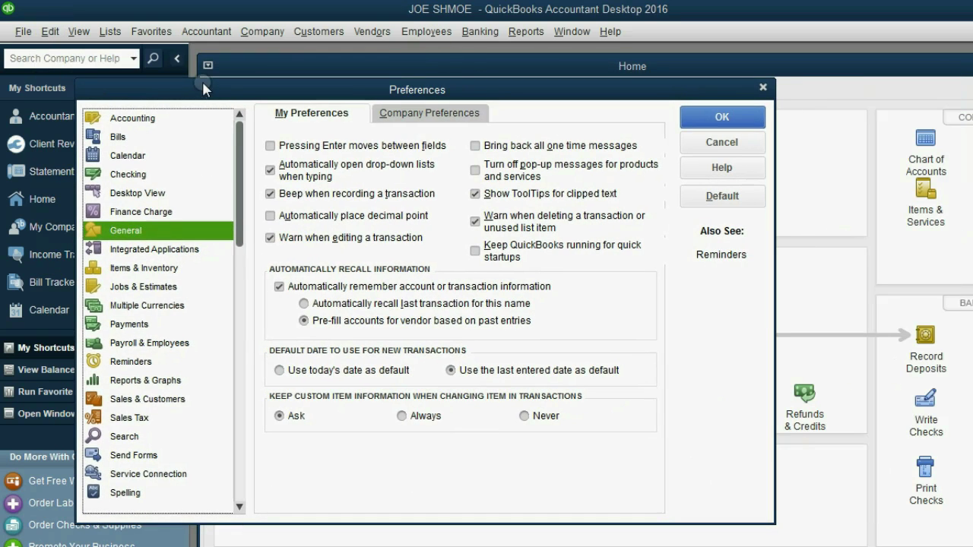
- Browse Accounting, Bills, Calendar, Checking, Desktop View, then the Finance Charge company preferences
click(162, 123)
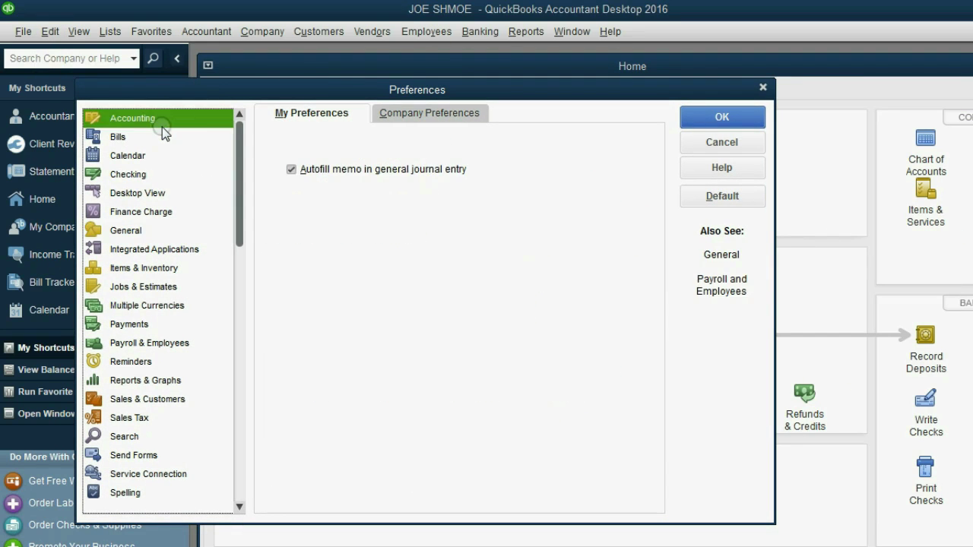
click(159, 136)
click(158, 154)
click(157, 175)
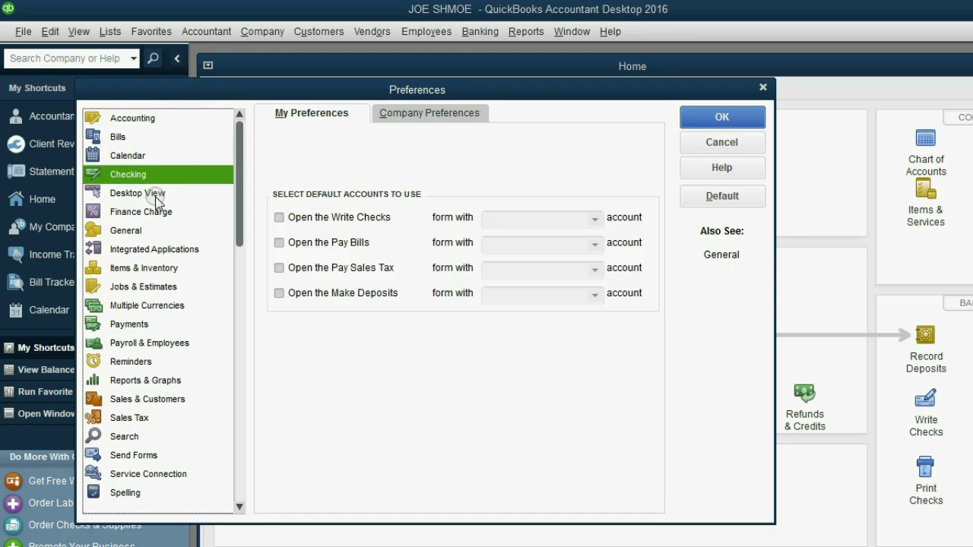
click(159, 193)
click(161, 212)
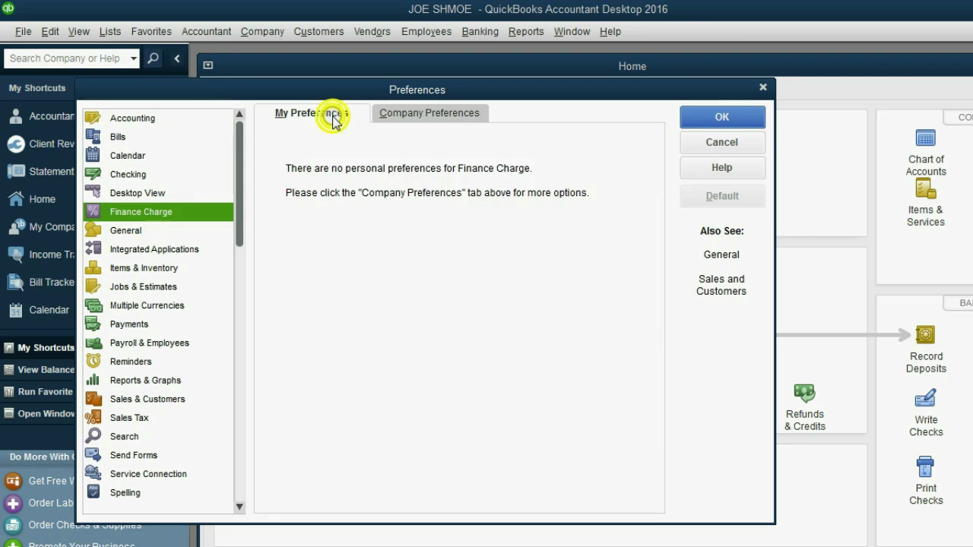
click(407, 116)
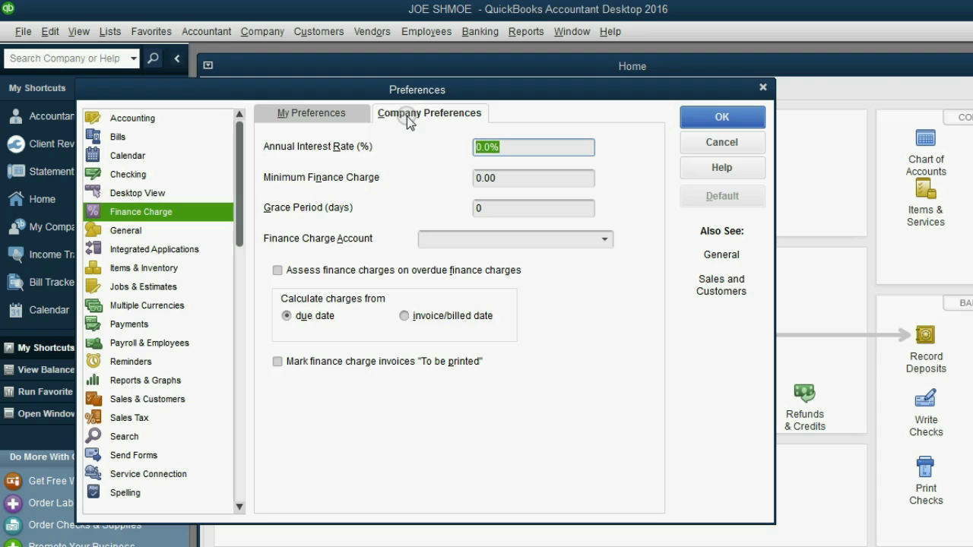
- In Accounting company preferences, turn off the 90-days-past and 30-days-future date warnings
click(133, 118)
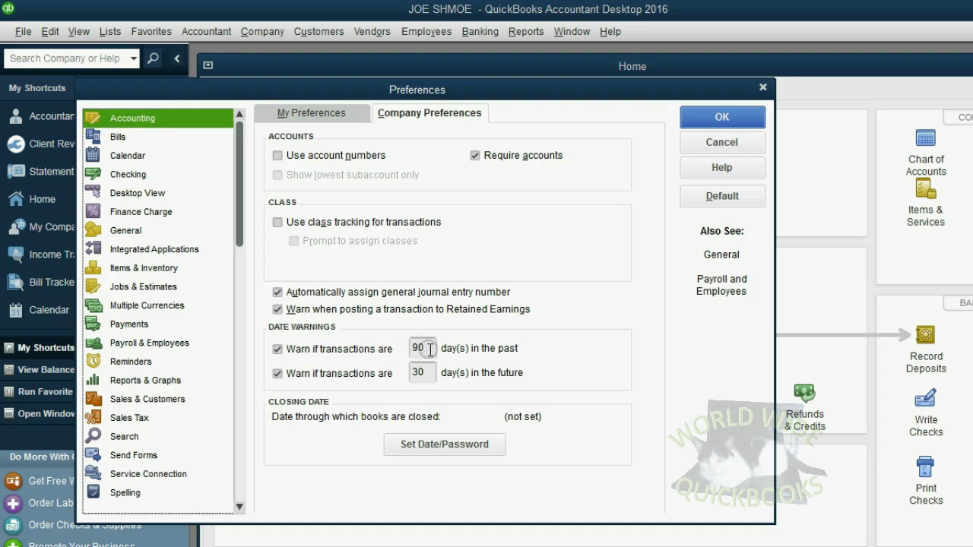
click(424, 373)
click(278, 349)
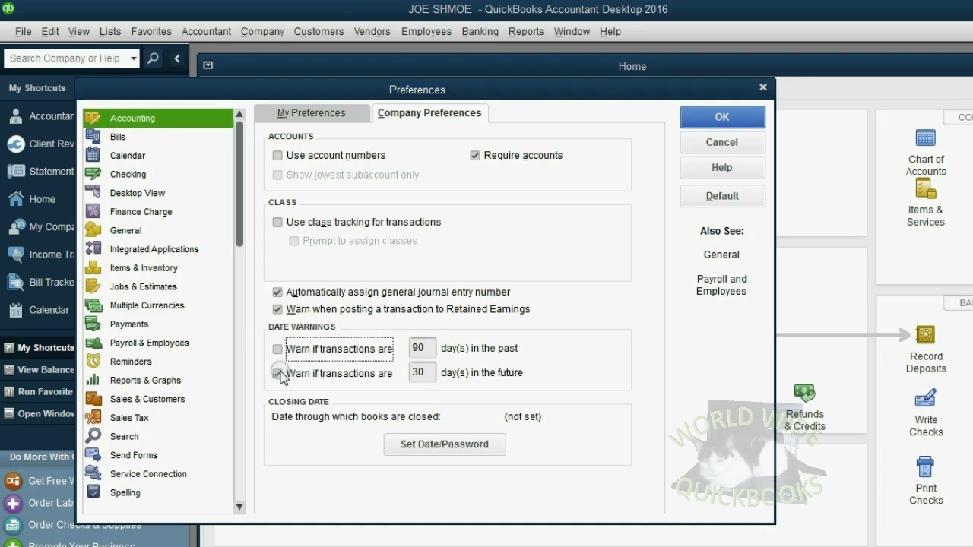
click(277, 373)
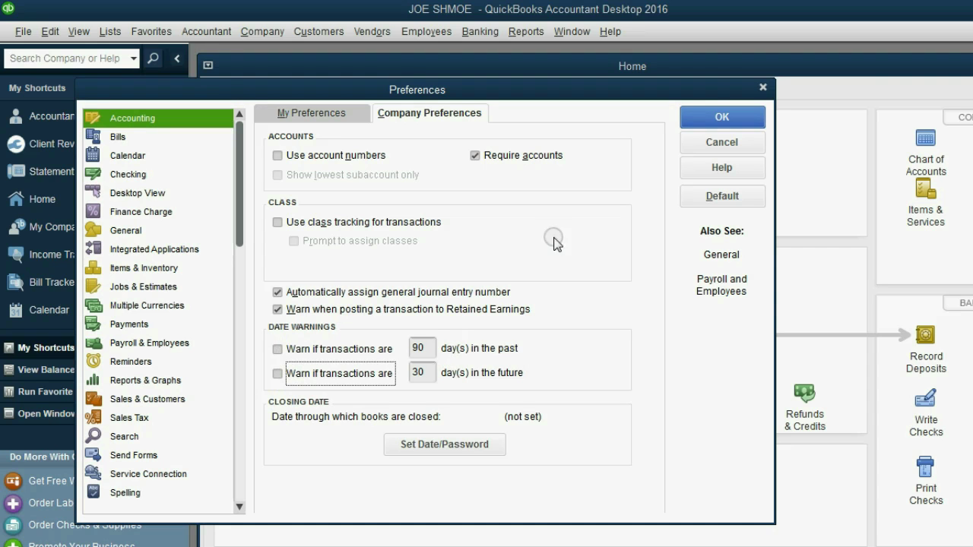
- Save the date-warning changes, review Desktop View preferences, then close Preferences and the Home page
click(703, 115)
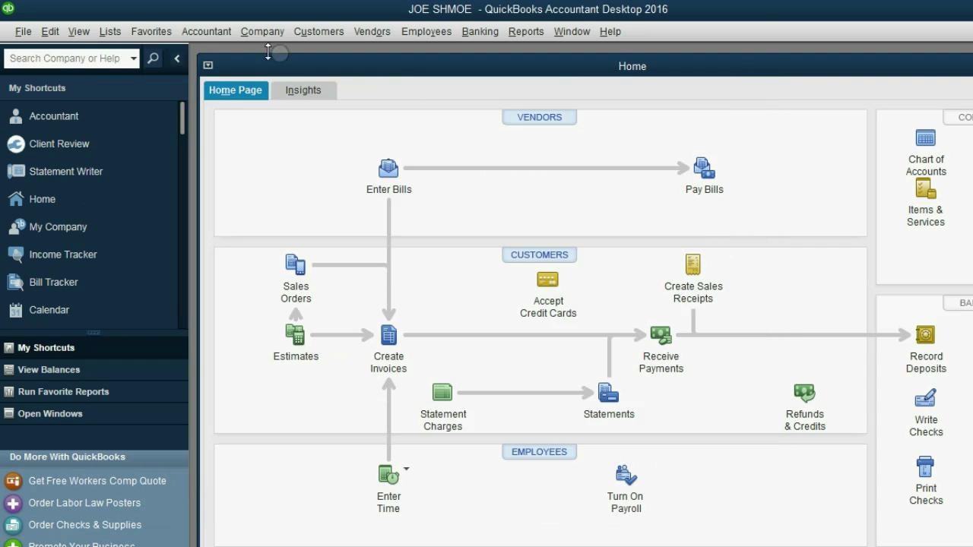
click(50, 31)
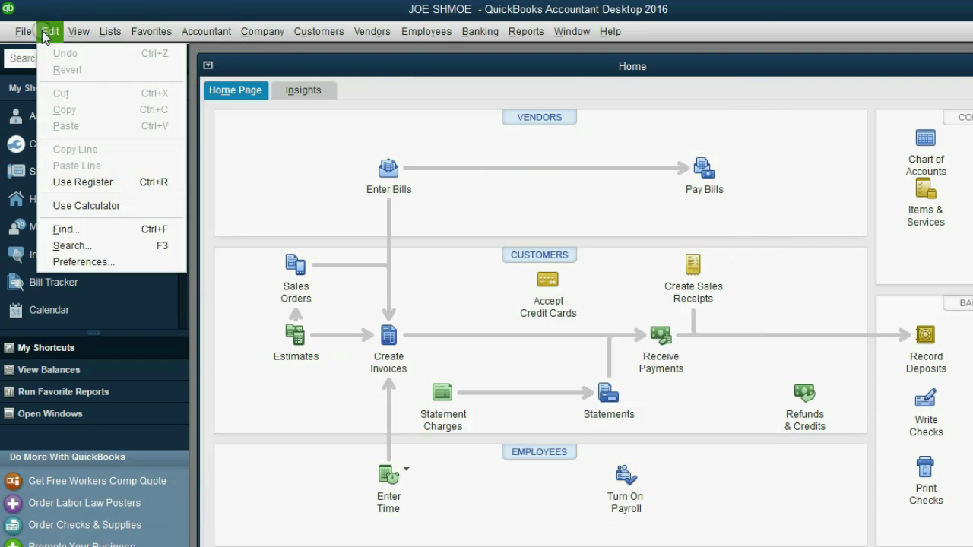
click(89, 264)
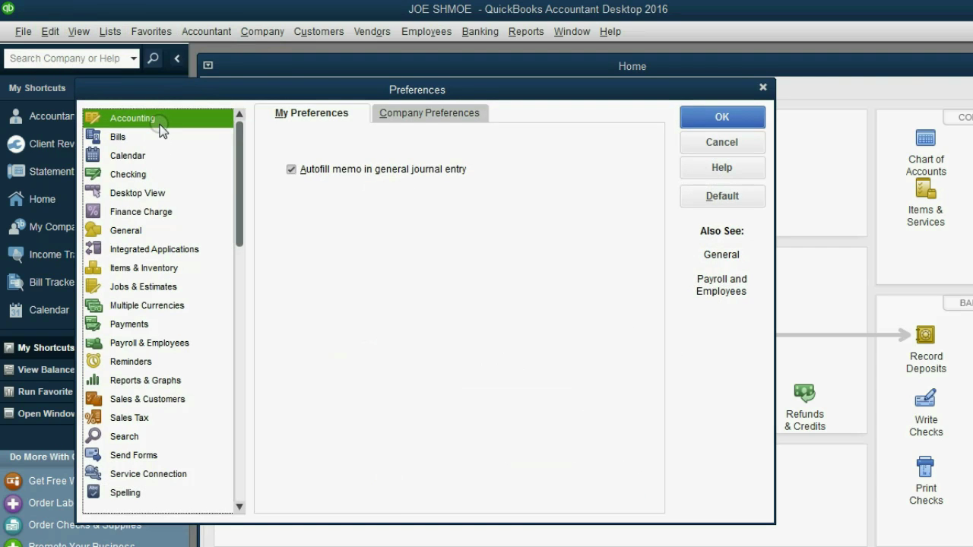
click(158, 196)
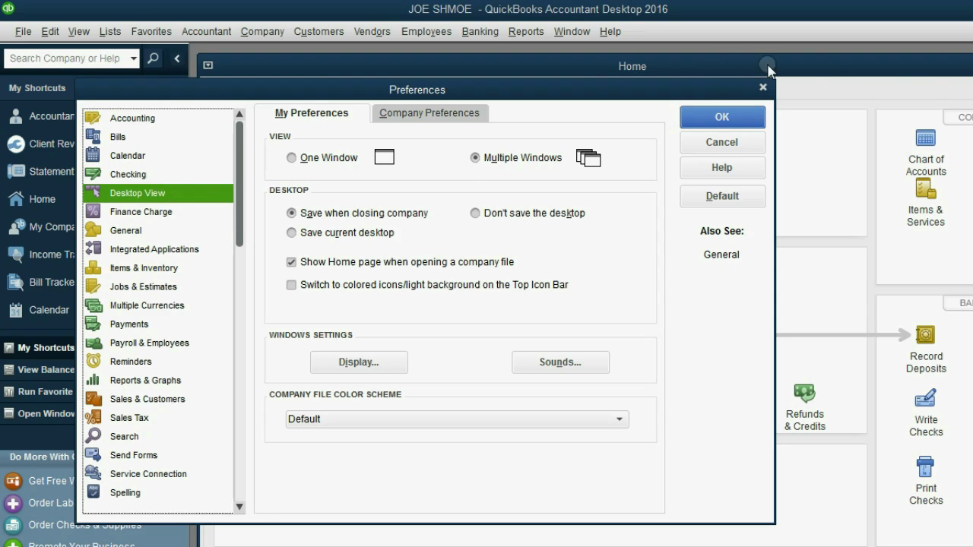
click(762, 87)
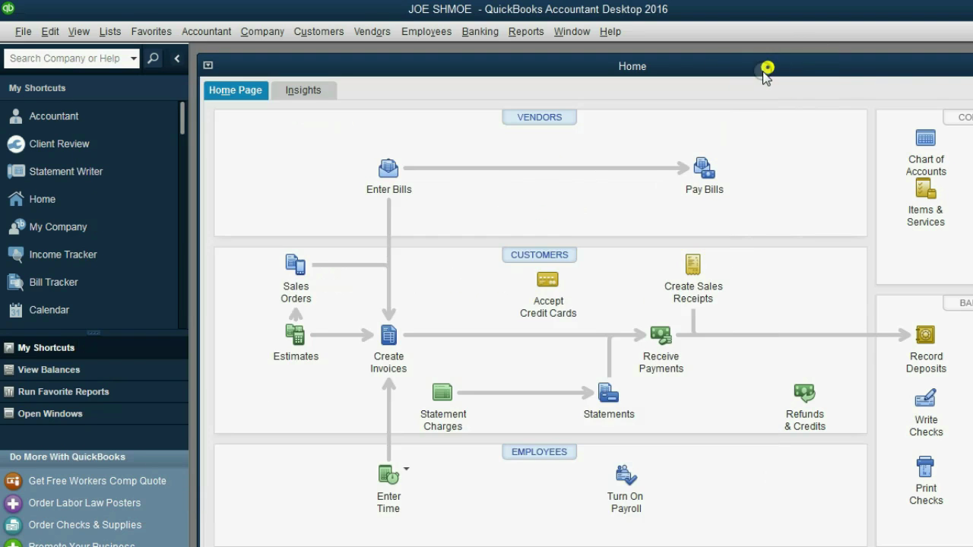
drag(765, 65, 598, 78)
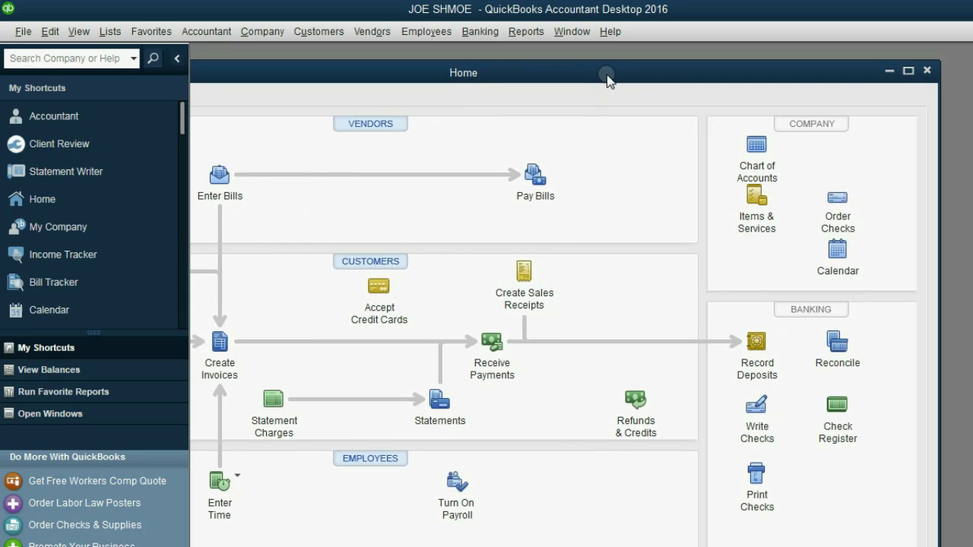
click(927, 71)
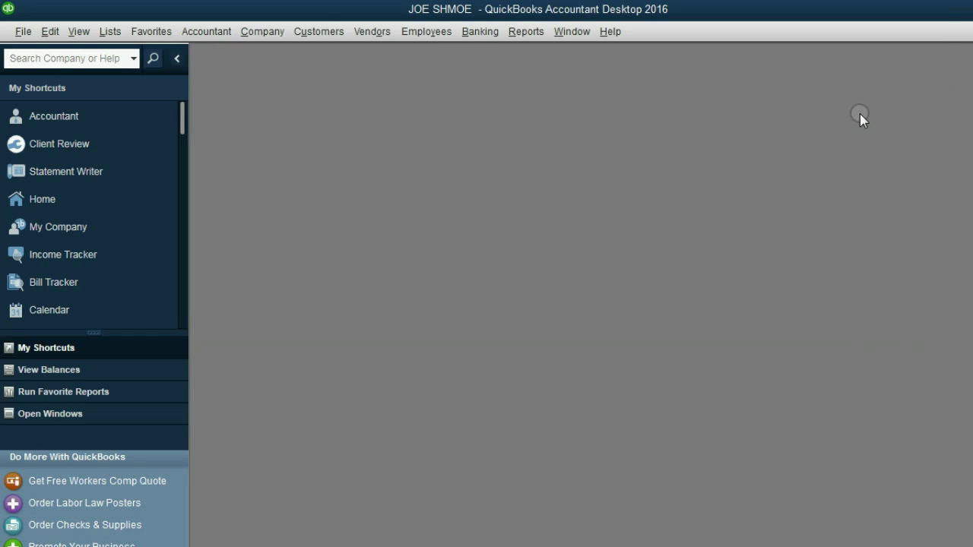
- In Desktop View preferences, choose "Don't save the desktop" and stop showing the Home page at startup
click(50, 32)
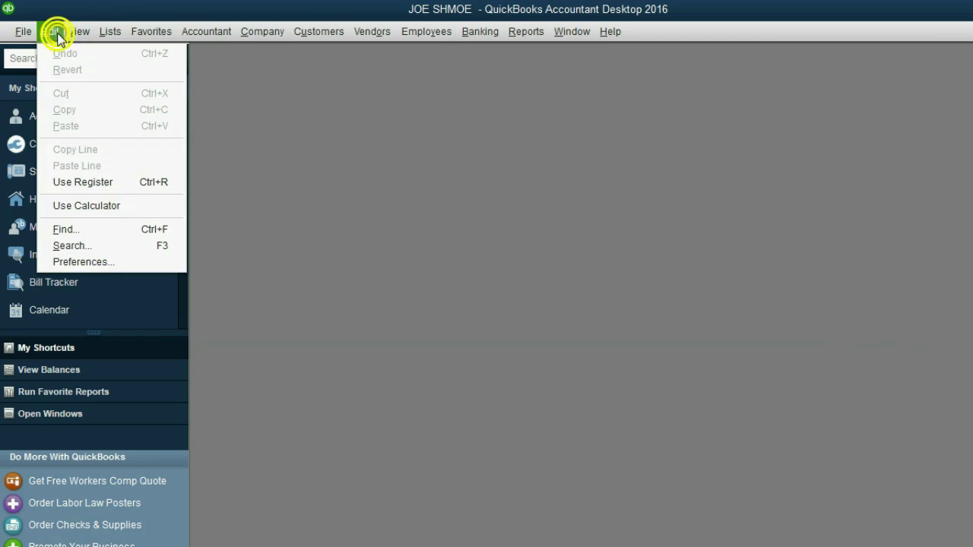
click(114, 262)
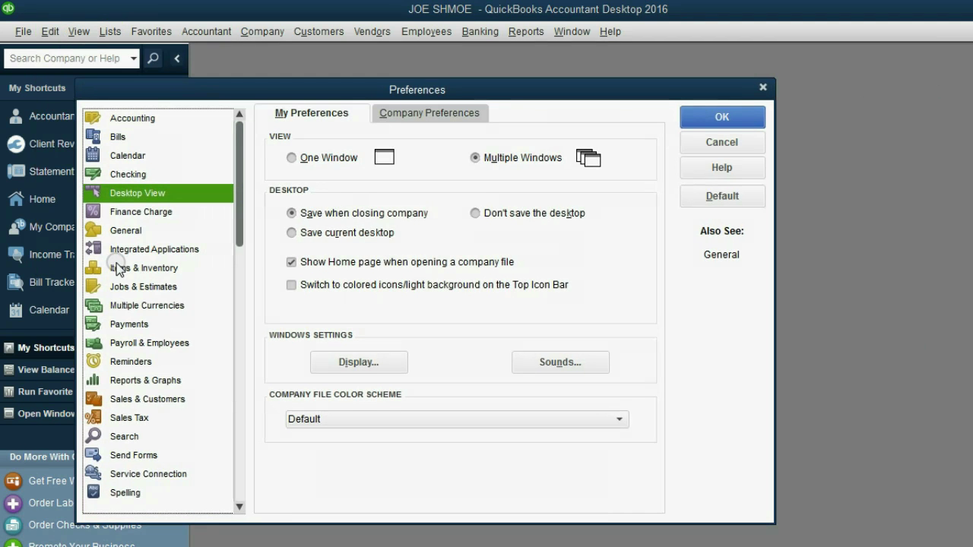
click(140, 176)
click(142, 192)
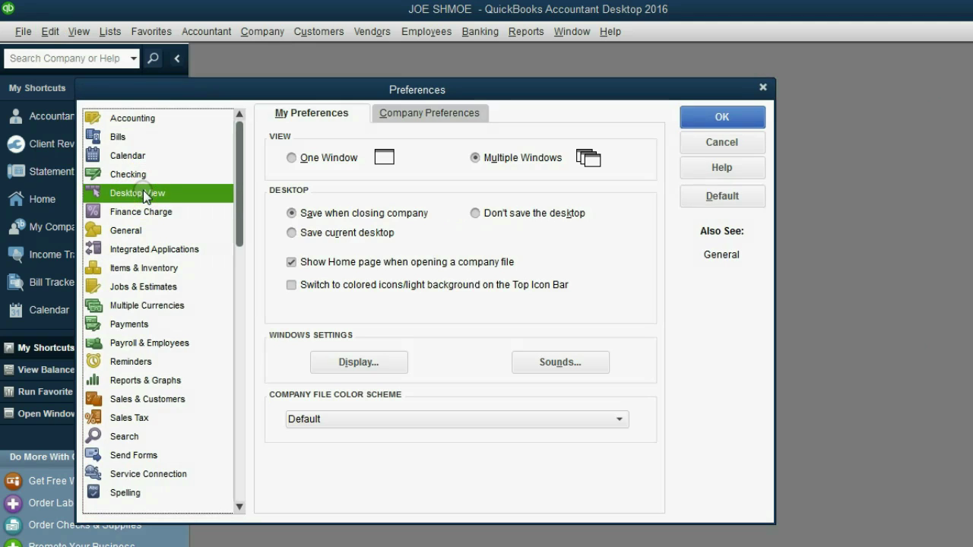
click(291, 261)
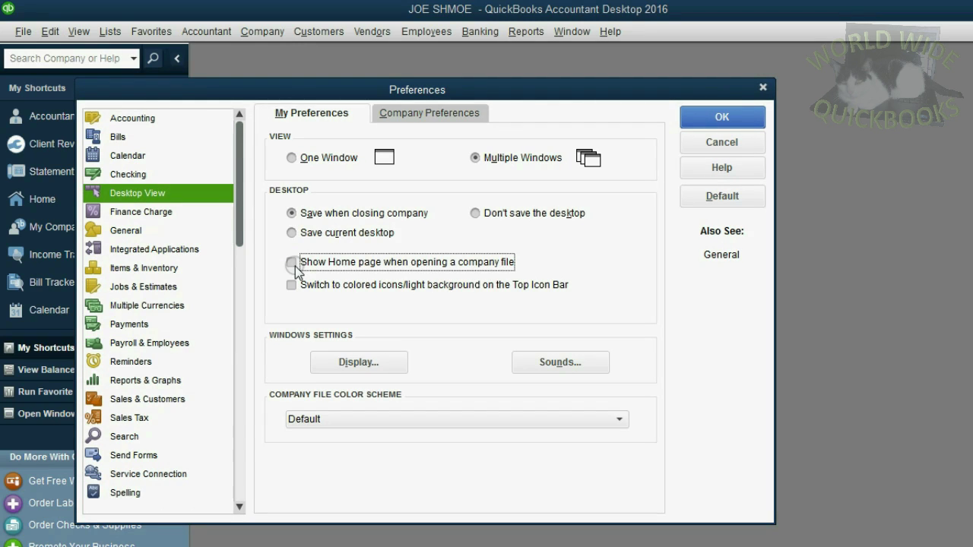
click(478, 217)
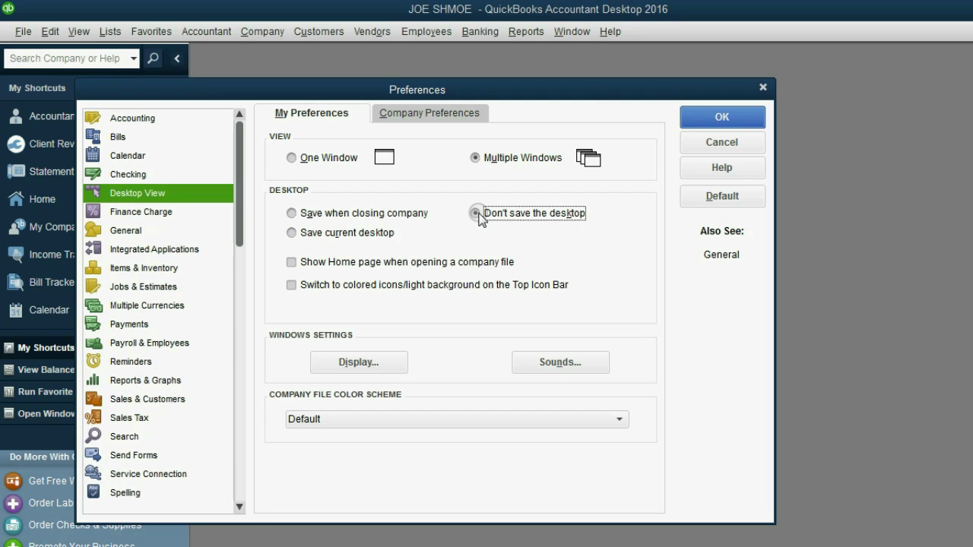
click(429, 114)
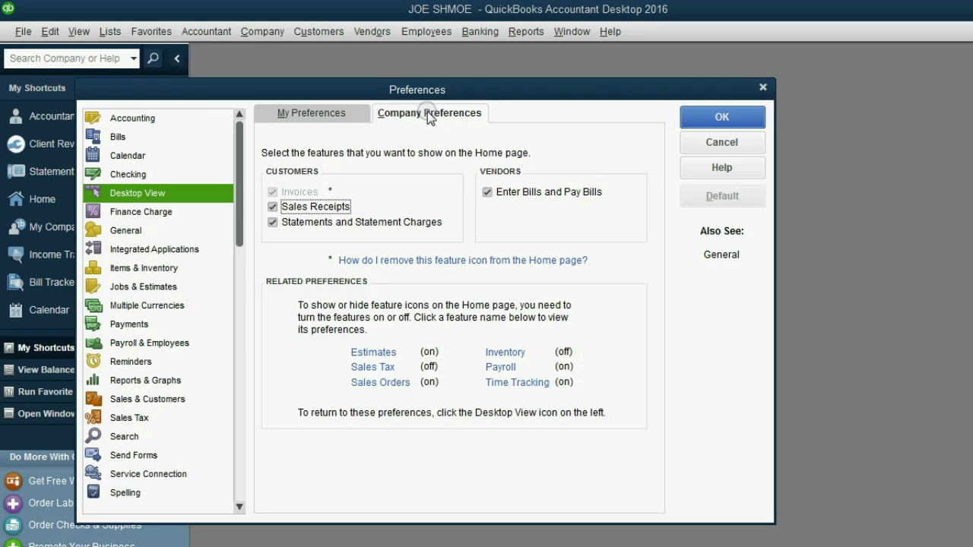
click(338, 123)
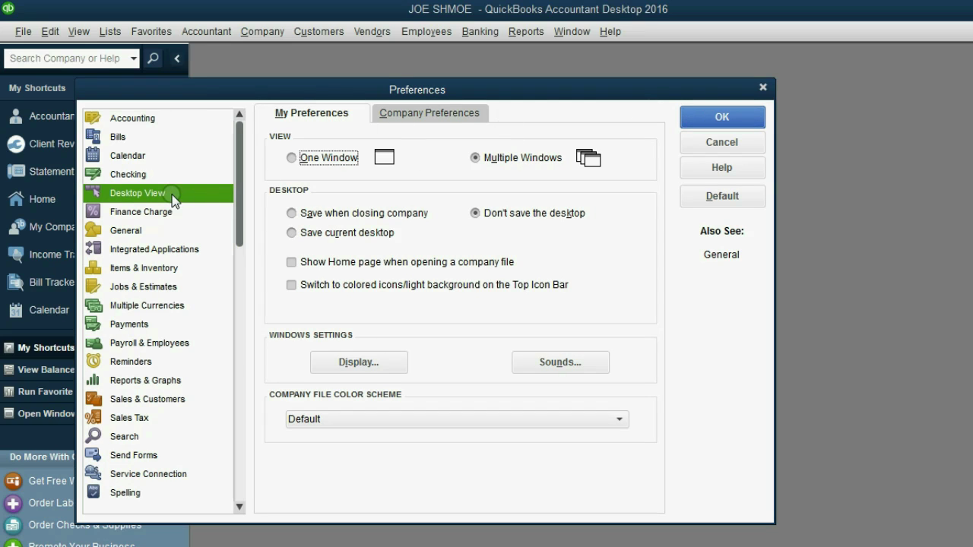
- Keep the Desktop View changes and turn off pop-up messages for products and services in General
click(126, 229)
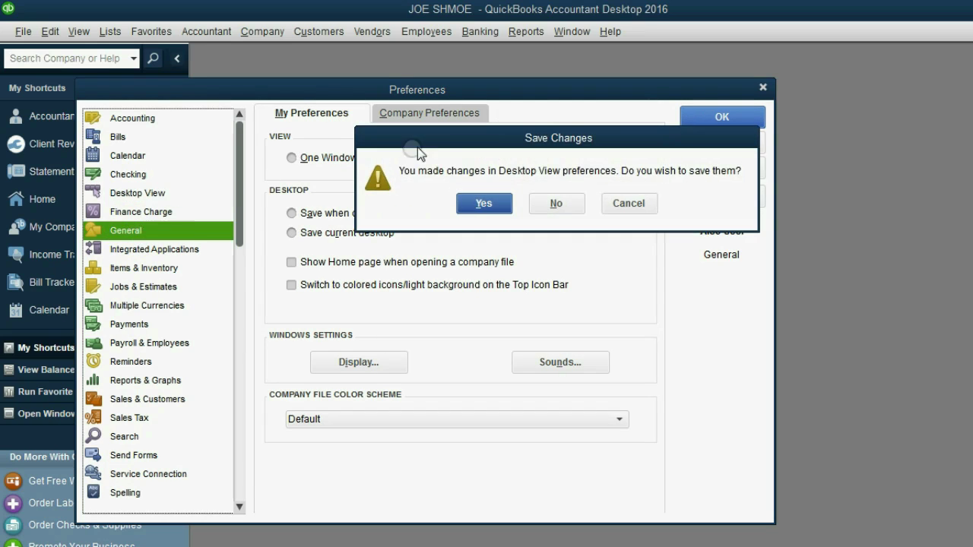
drag(440, 140, 265, 149)
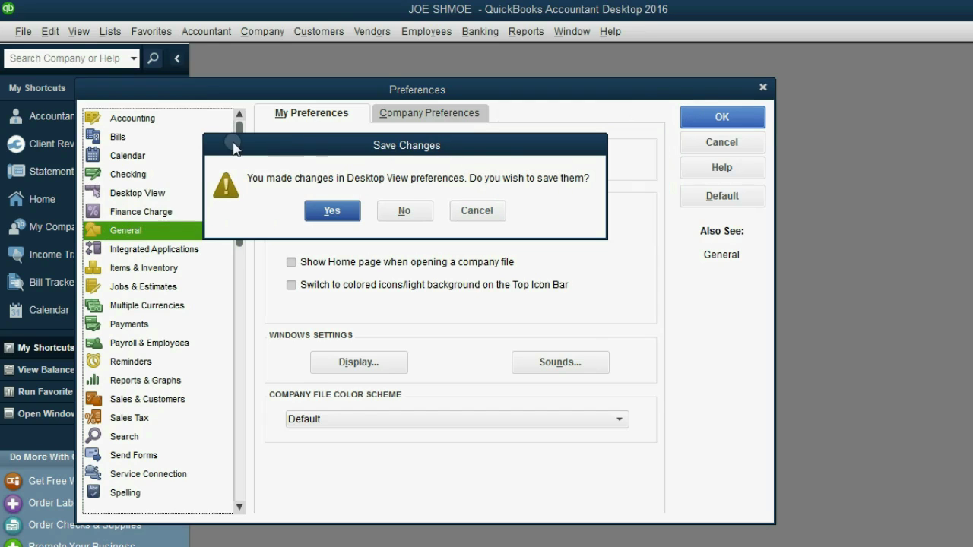
click(332, 211)
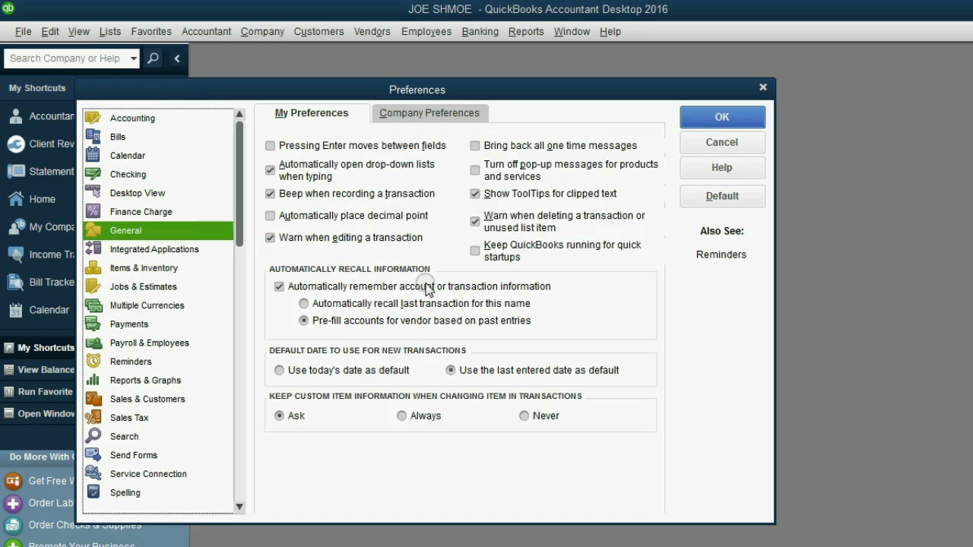
click(480, 172)
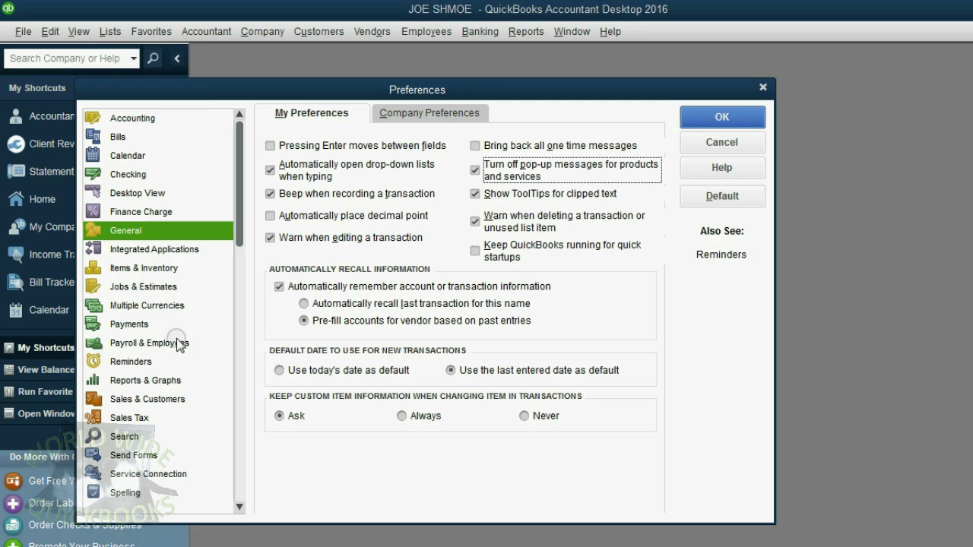
- Save the General changes, set Reports & Graphs to refresh automatically, and close Preferences
click(168, 381)
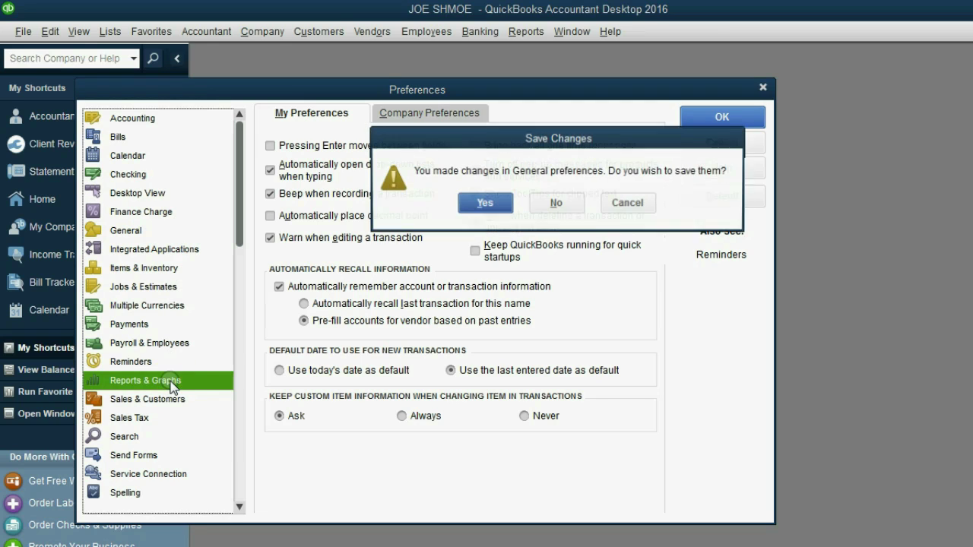
click(475, 203)
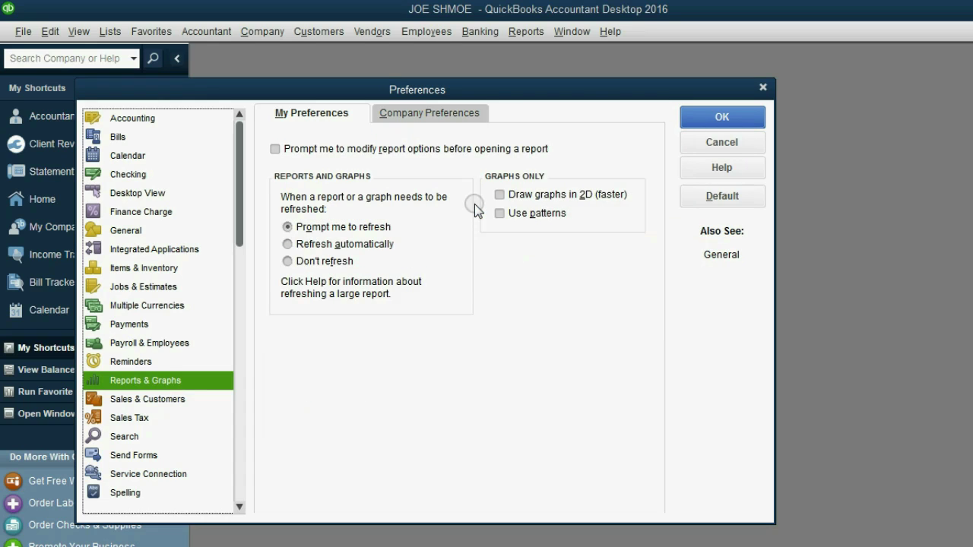
click(350, 243)
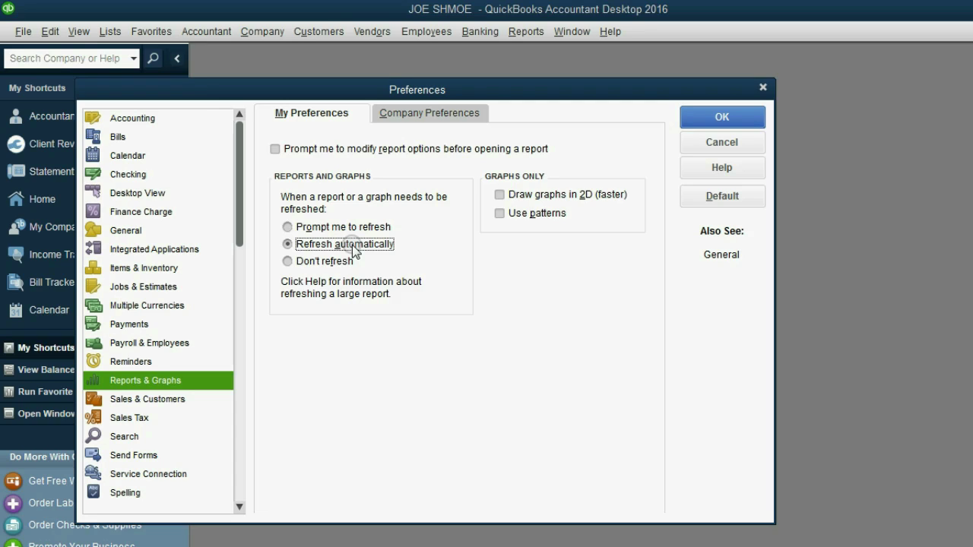
click(699, 117)
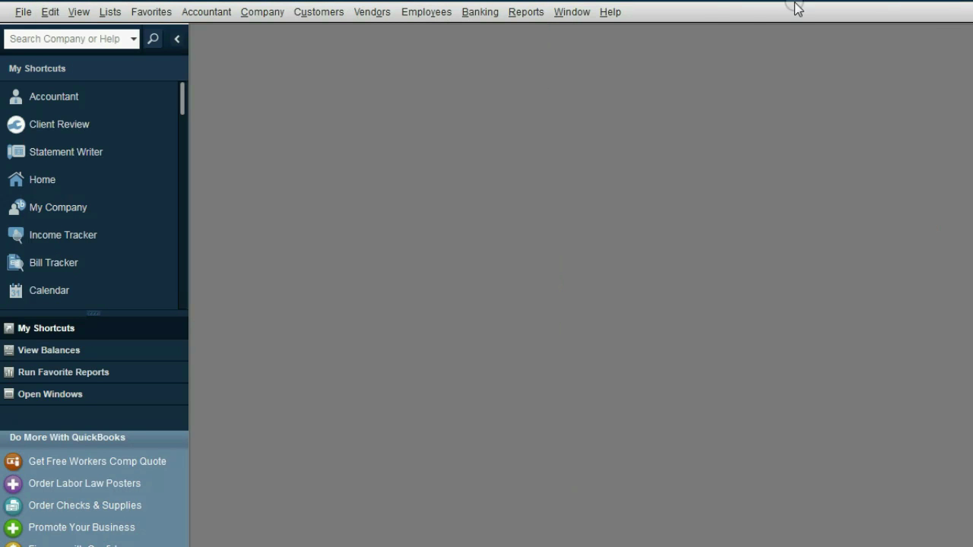
- Switch to the Top Icon Bar from the View menu, then open Customize Icon Bar
click(79, 17)
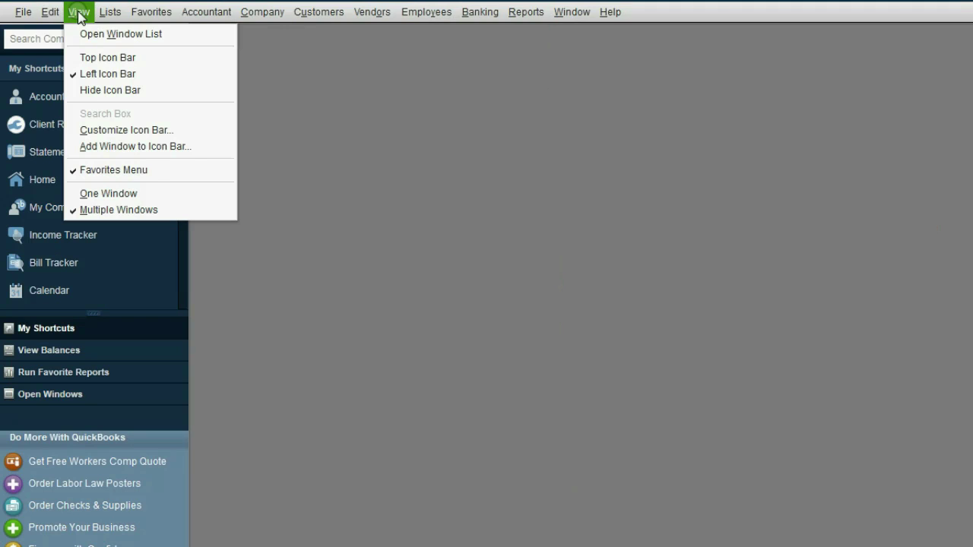
click(108, 58)
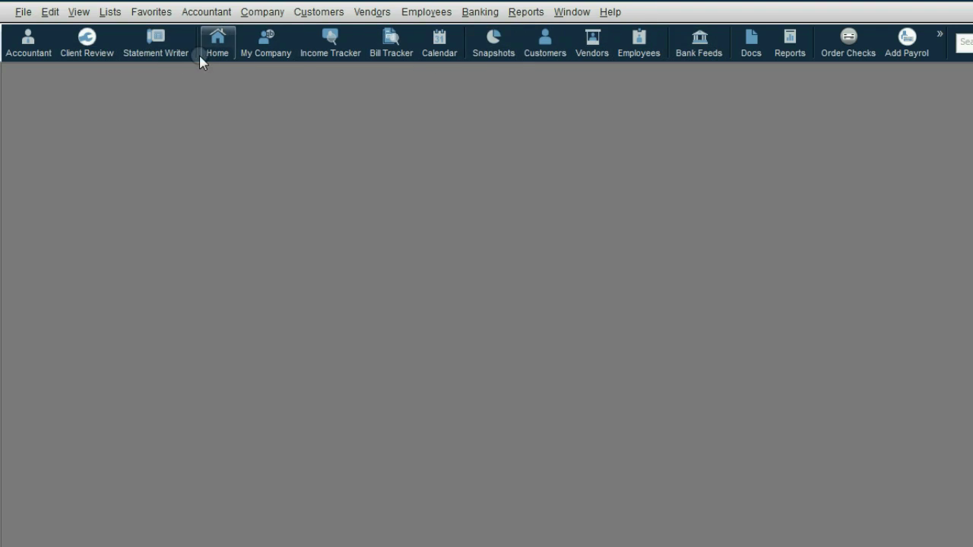
click(553, 38)
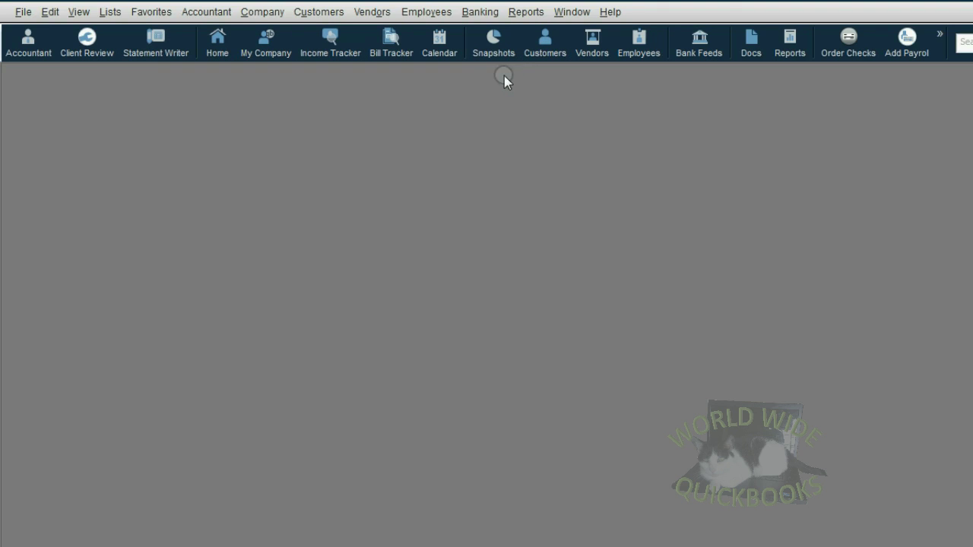
click(79, 12)
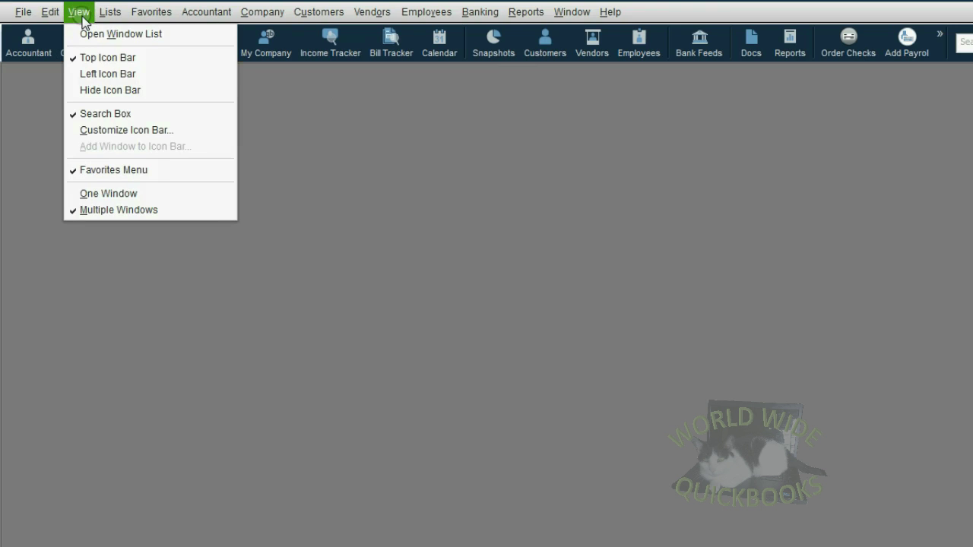
click(119, 130)
- Delete every icon bar entry, starting with Feedback, until the list is empty, and confirm
drag(435, 88, 144, 98)
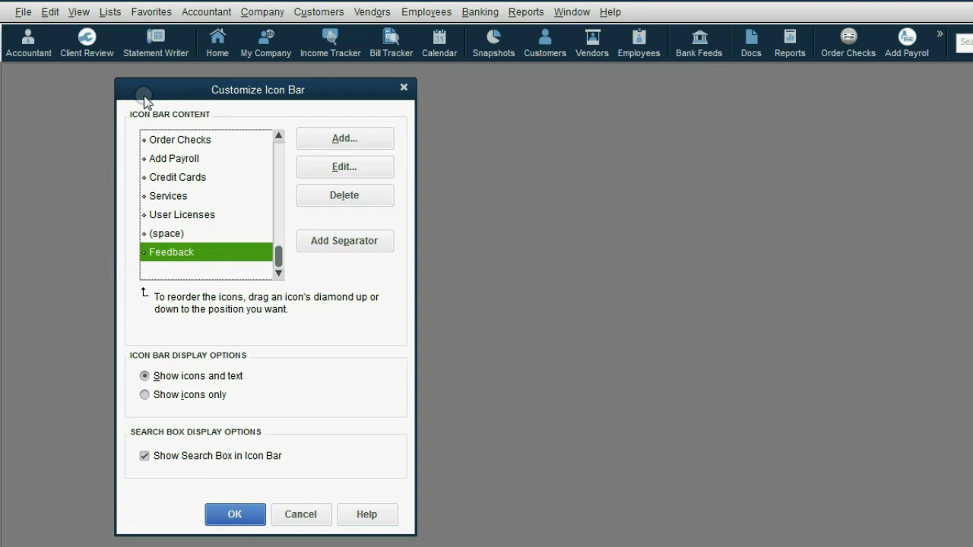
click(343, 197)
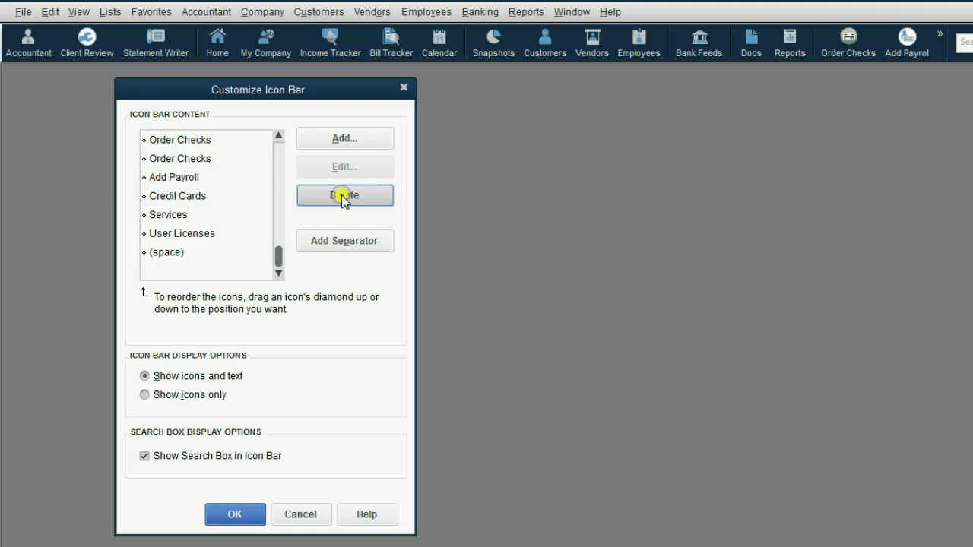
click(343, 197)
click(344, 198)
double_click(343, 197)
click(343, 197)
double_click(343, 196)
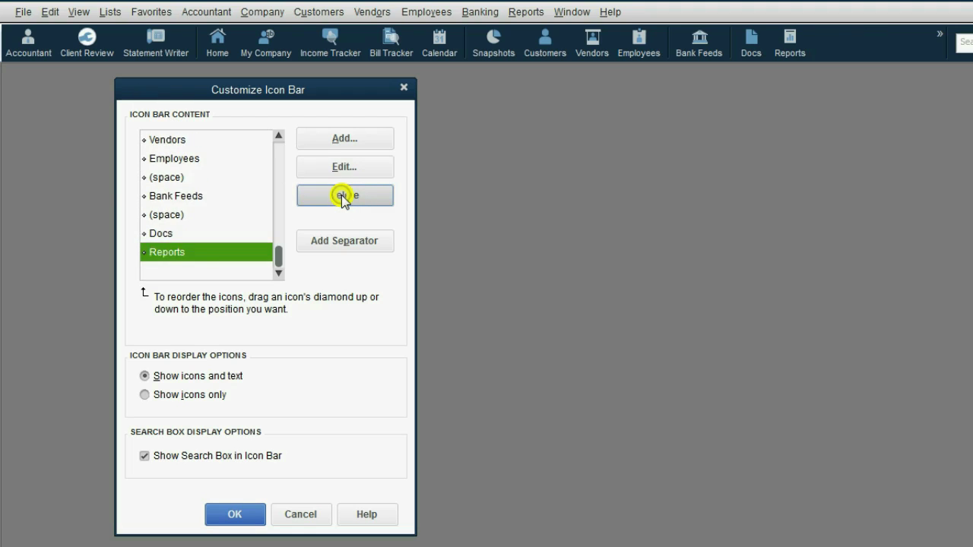
double_click(343, 197)
double_click(342, 197)
click(342, 196)
double_click(343, 197)
double_click(343, 197)
click(343, 197)
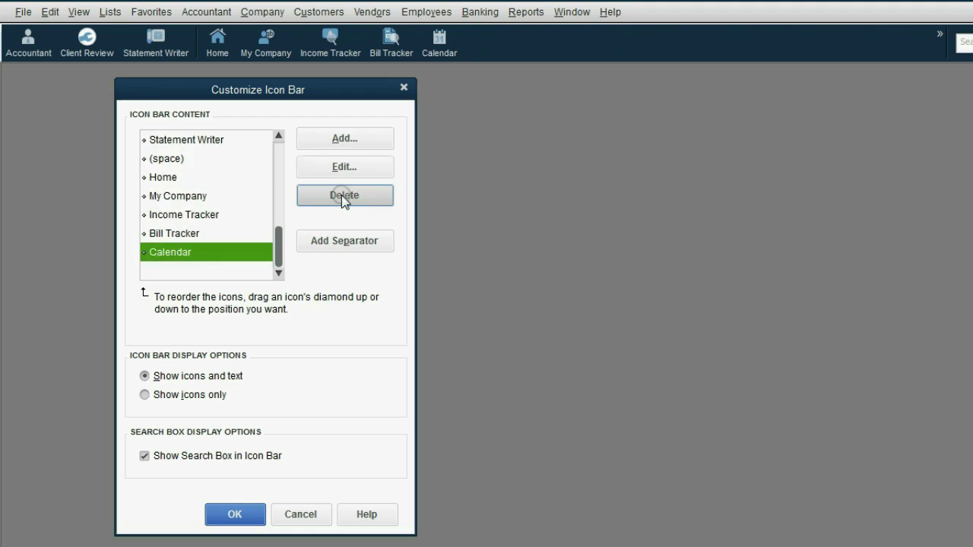
double_click(343, 197)
click(343, 197)
double_click(343, 196)
double_click(343, 197)
double_click(342, 196)
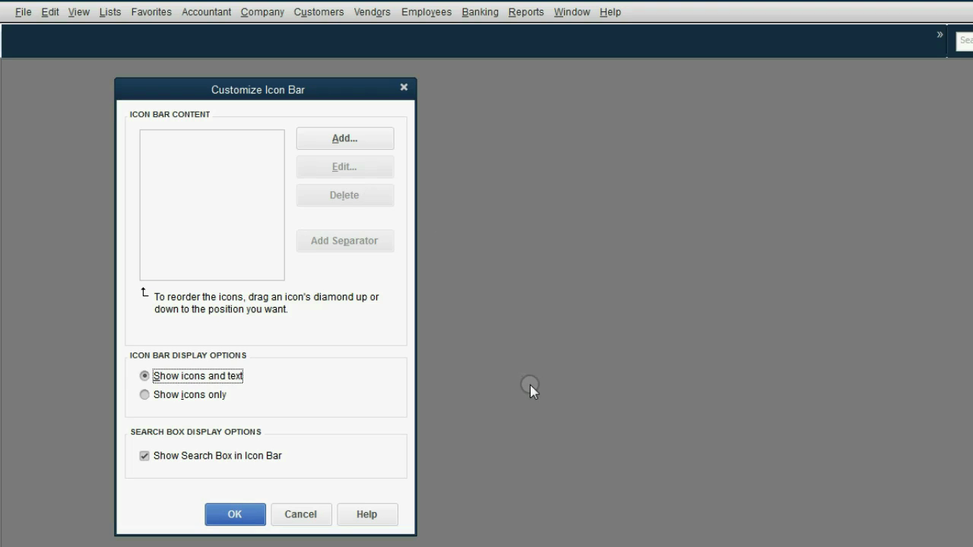
click(238, 513)
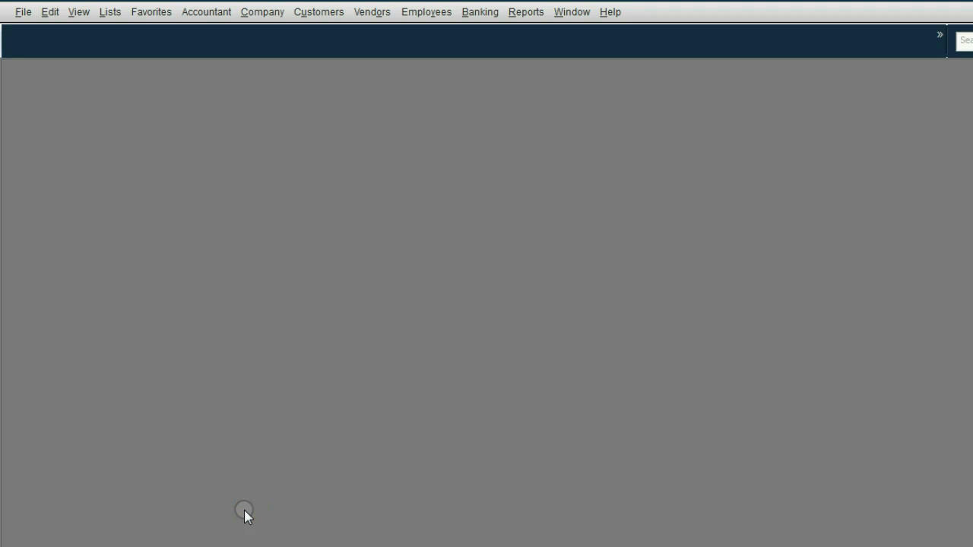